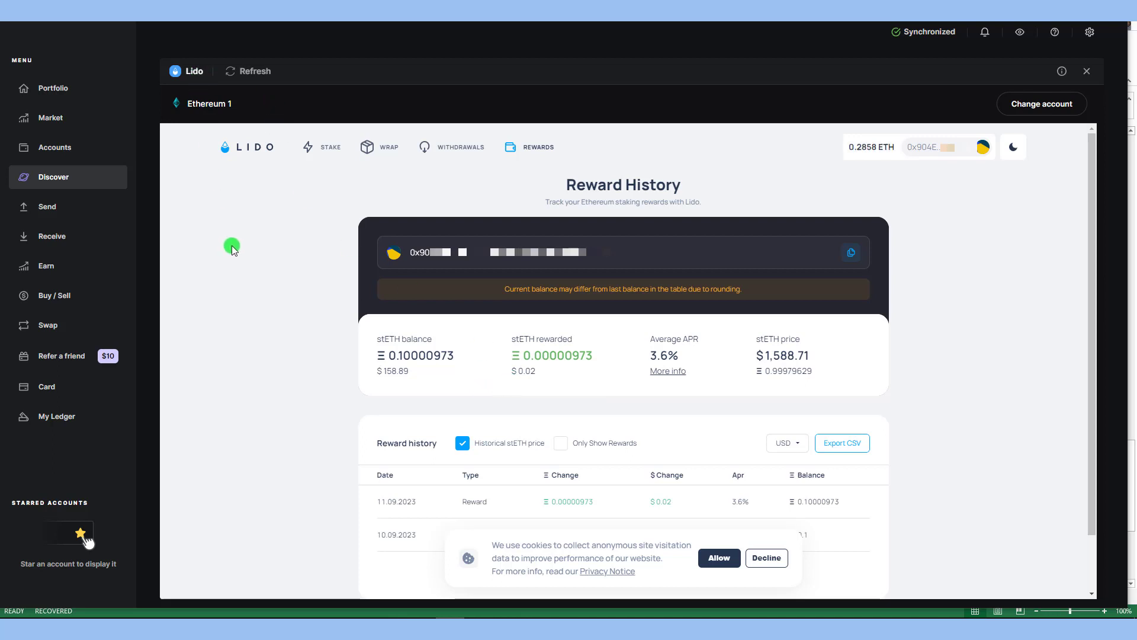
Launch ParaSwap from the Discover catalogue and accept the external application warning.
{"action": "left_click", "coordinate": [57, 181]}
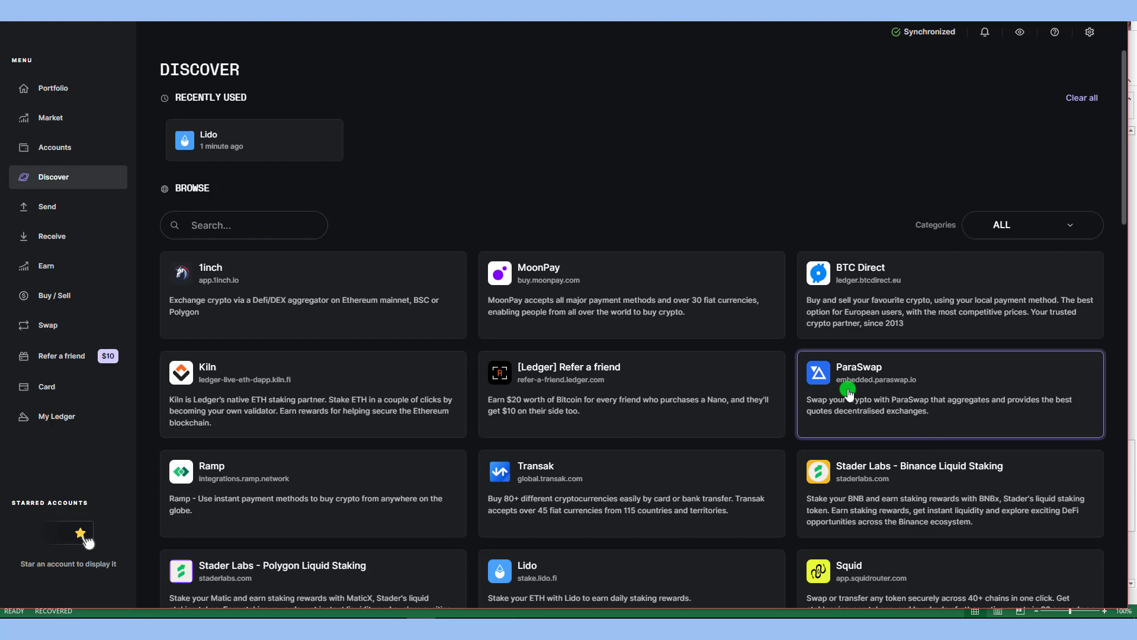
{"action": "left_click", "coordinate": [849, 392]}
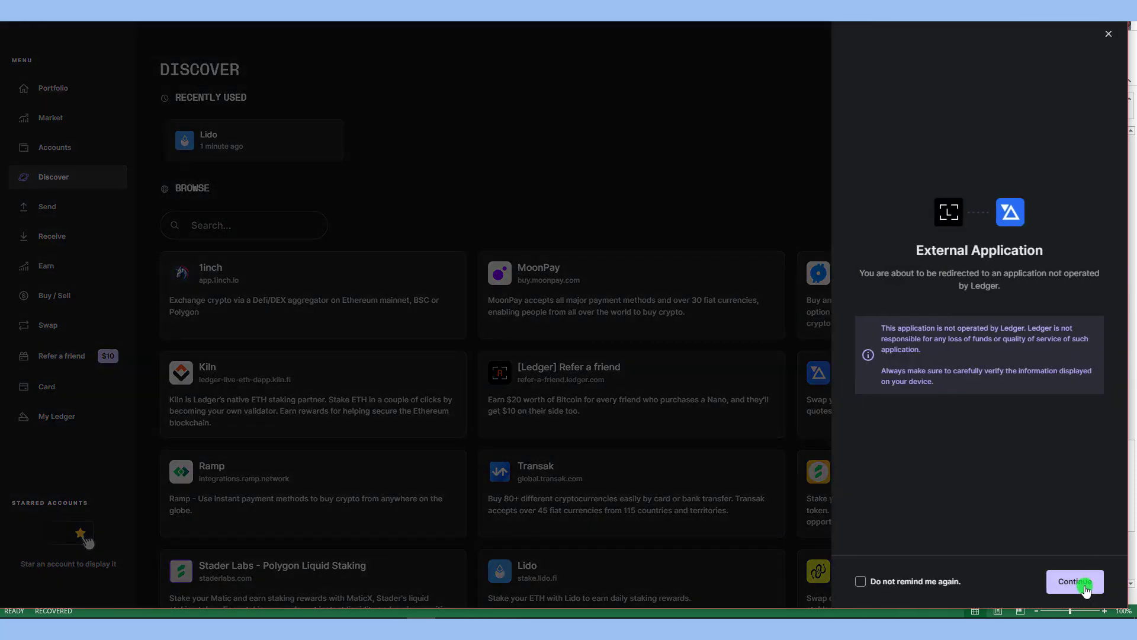
{"action": "left_click", "coordinate": [1075, 581]}
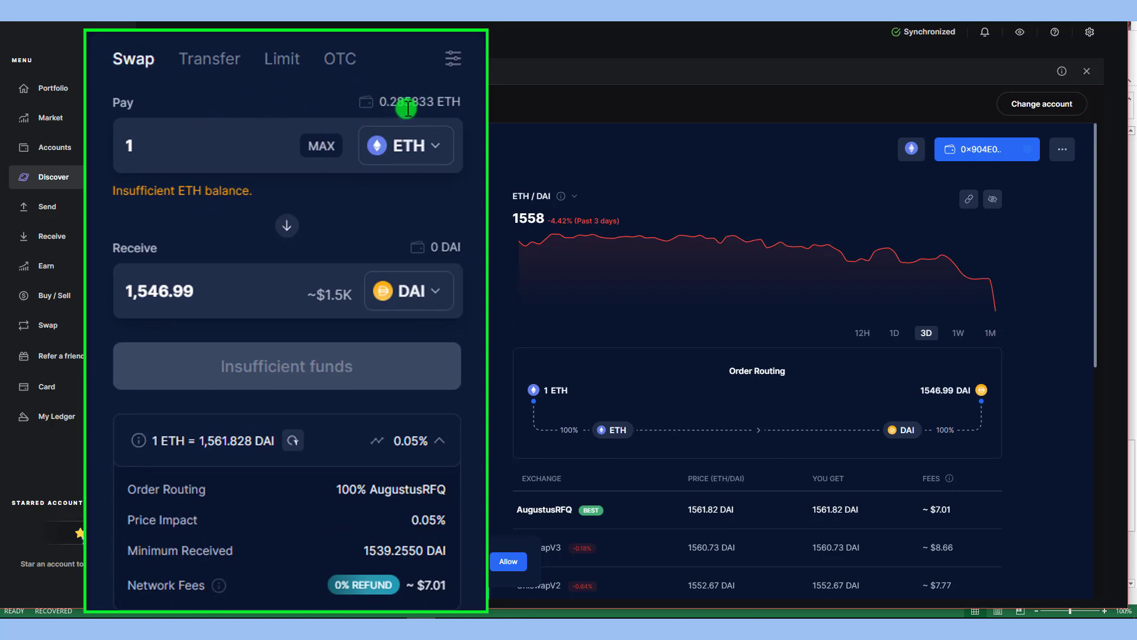
Fill the ETH pay amount with MAX, then select it to replace with 0.25.
{"action": "left_click", "coordinate": [314, 145]}
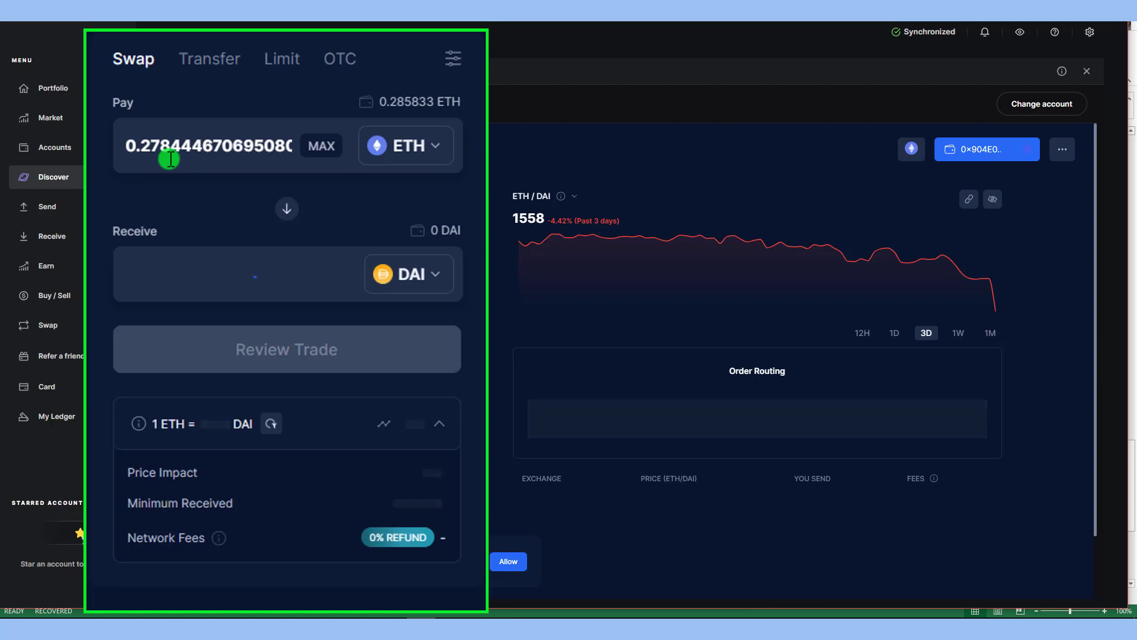
{"action": "triple_click", "coordinate": [168, 164]}
{"action": "type", "text": "0.25"}
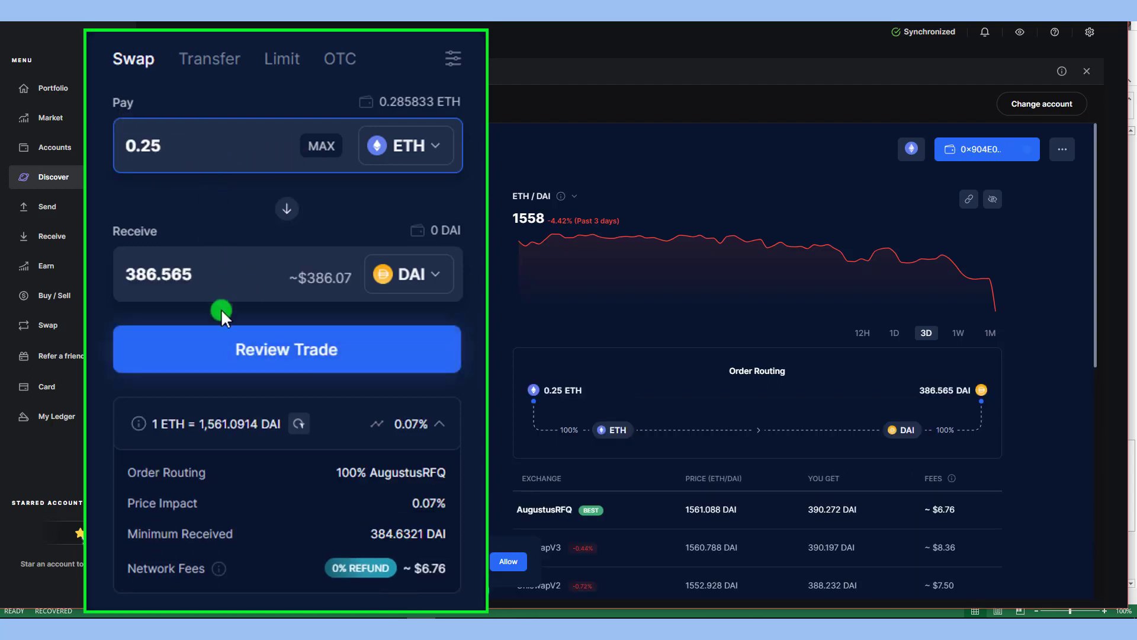
Change the receive token from DAI to STETH.
{"action": "left_click", "coordinate": [438, 277]}
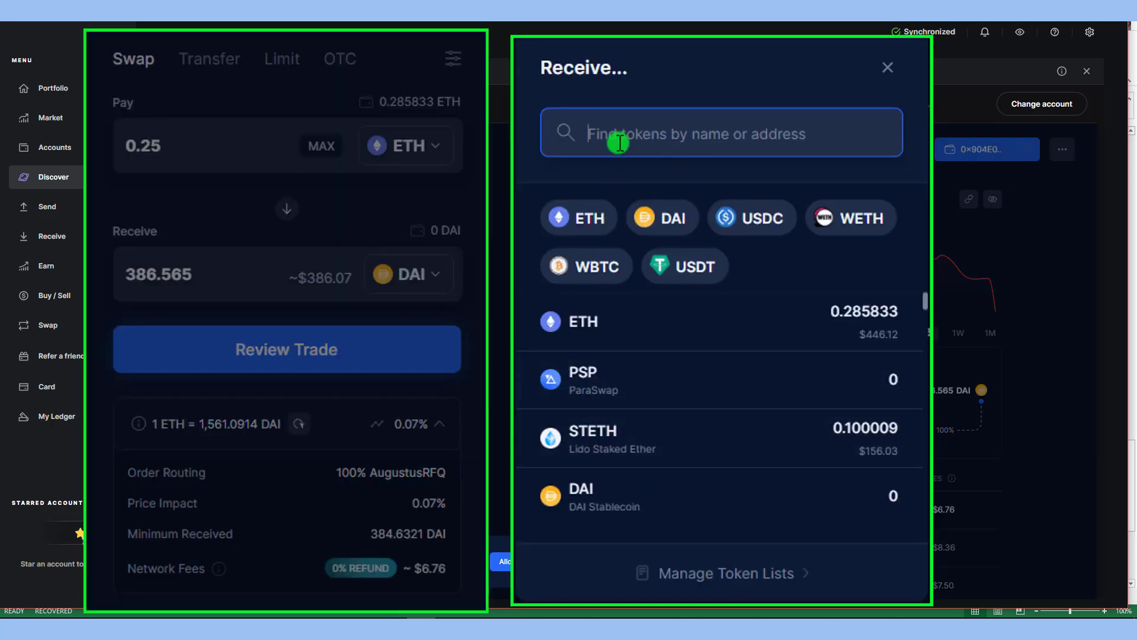
{"action": "left_click", "coordinate": [594, 452]}
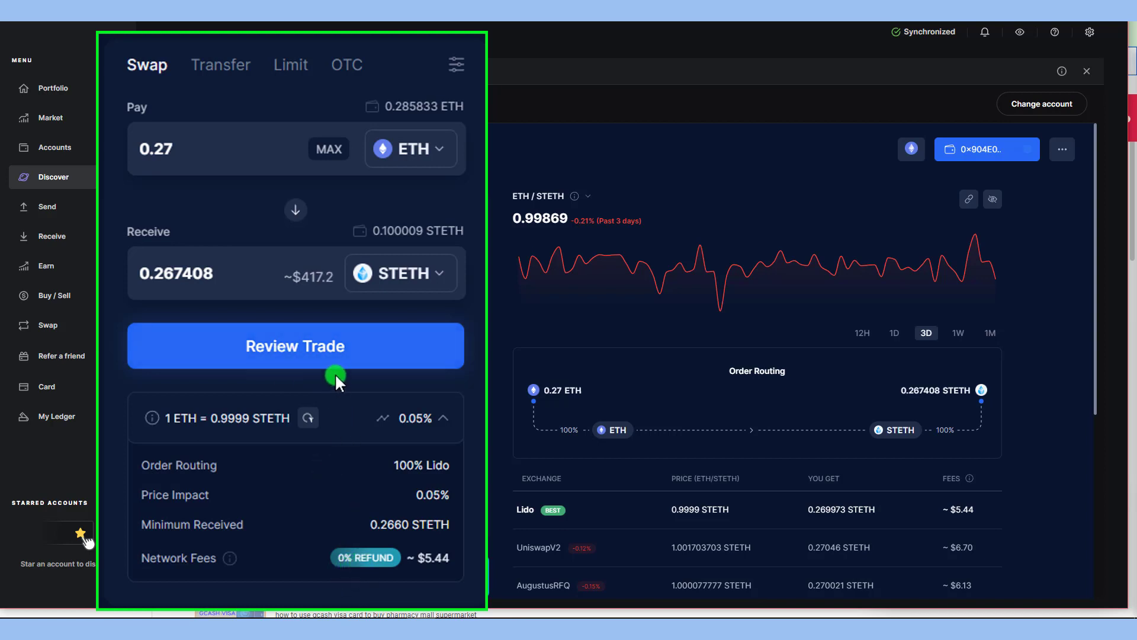
Review the 0.27 ETH to STETH trade and confirm it in Trade Overview.
{"action": "left_click", "coordinate": [326, 356]}
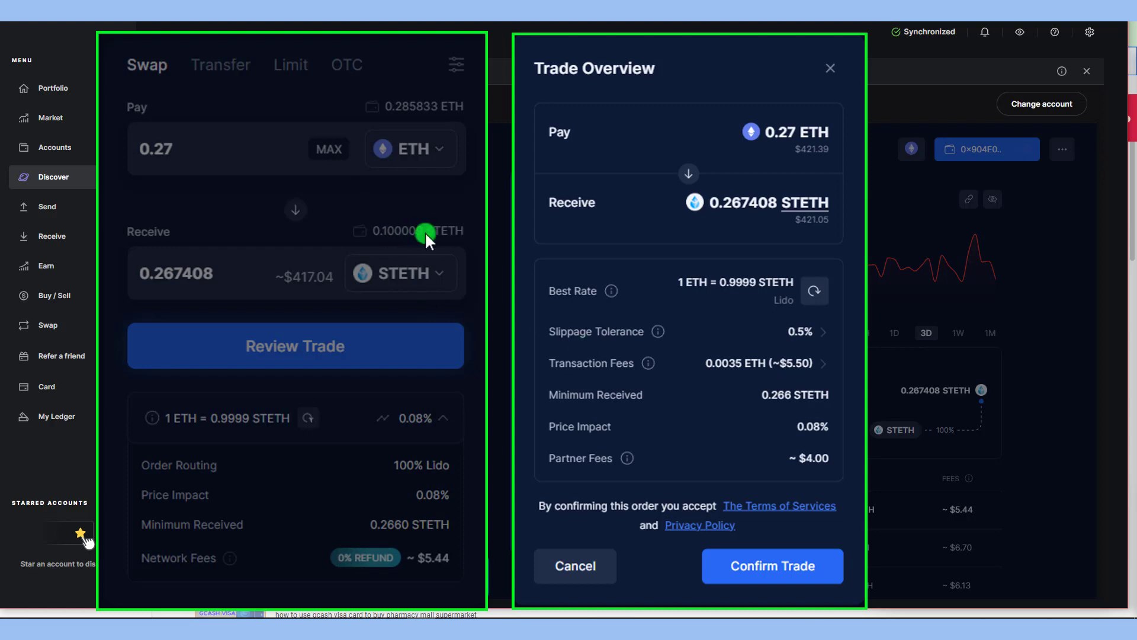
{"action": "left_click", "coordinate": [746, 579]}
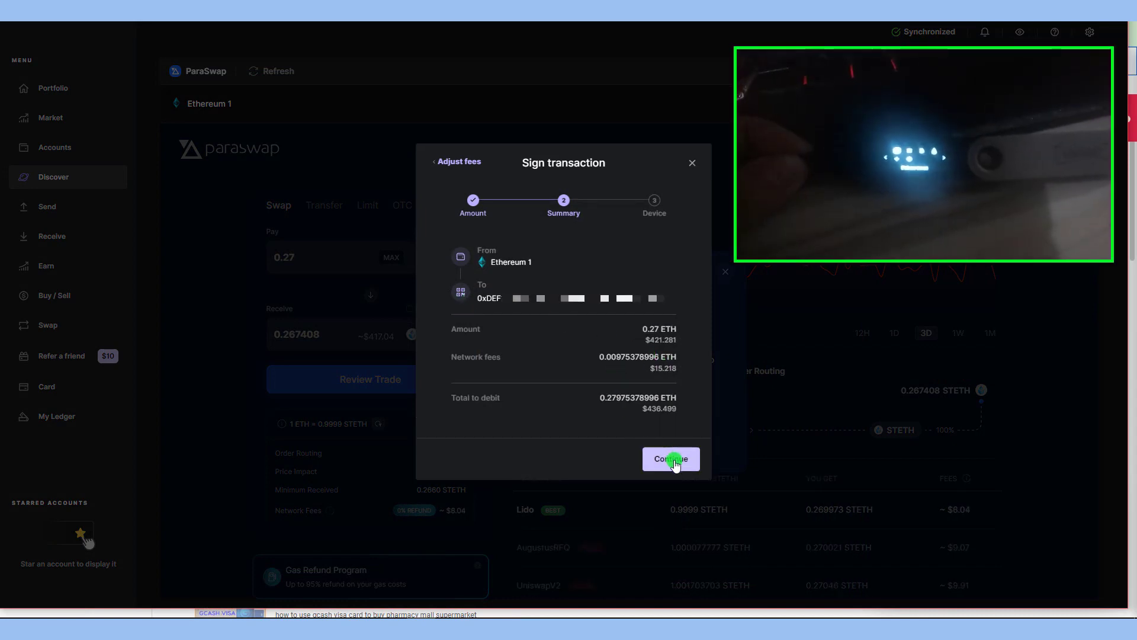
Proceed to sign the 0.27 ETH swap transaction on the Ledger device.
{"action": "left_click", "coordinate": [673, 459]}
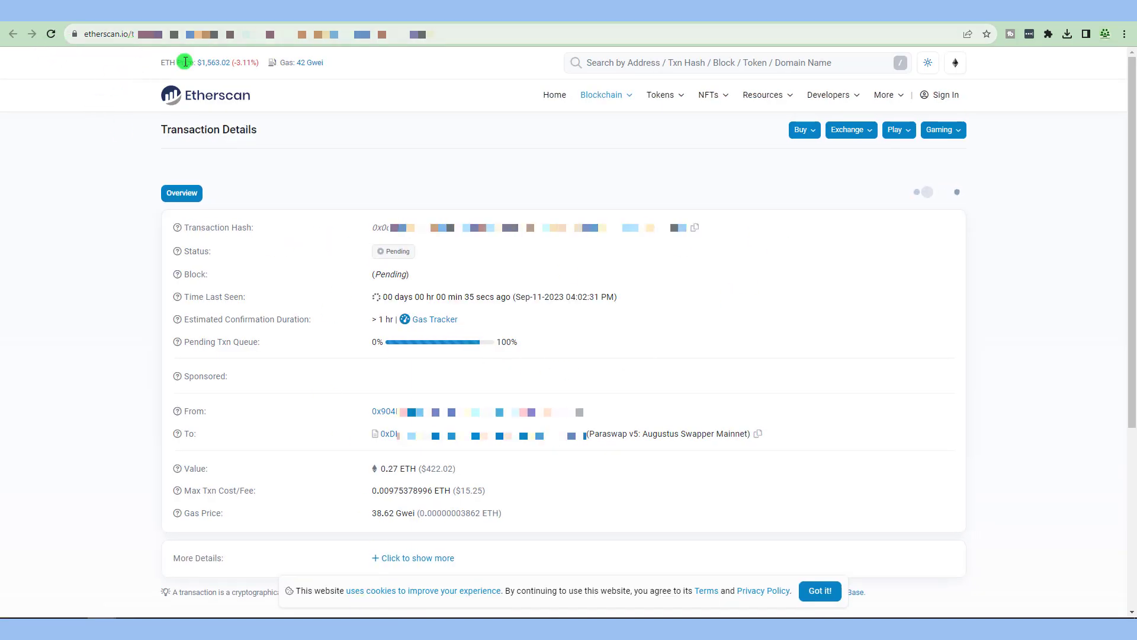
Reload the Etherscan transaction page until the swap shows as succeeded.
{"action": "left_click", "coordinate": [51, 34]}
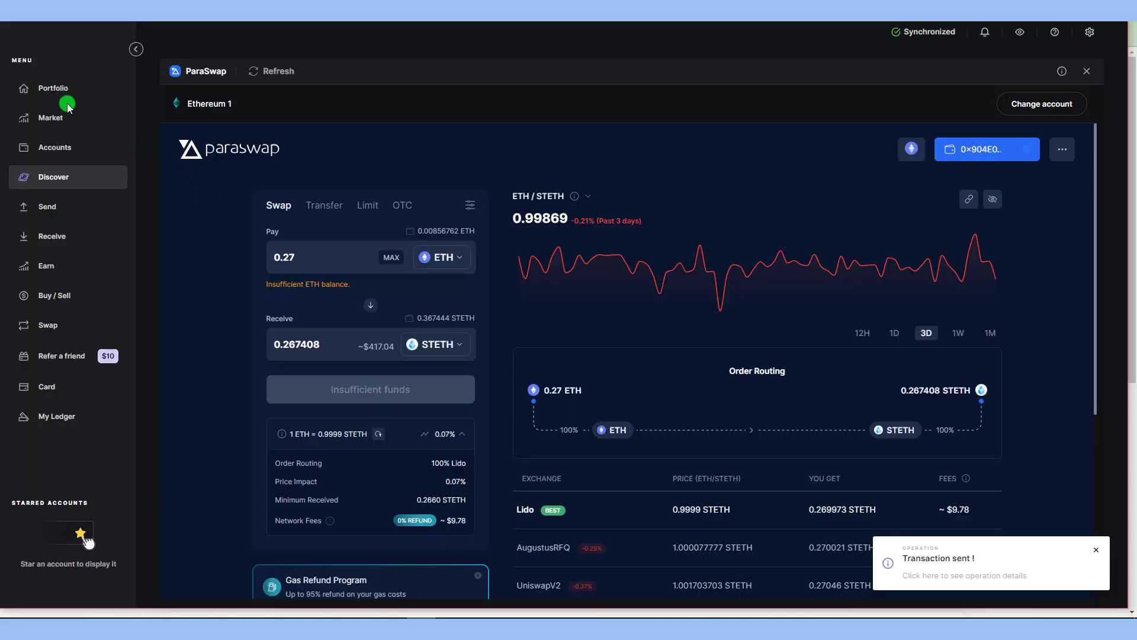
Find the received 0.267435 stETH in Portfolio and LIDO Staked ETH, then view Lido rewards.
{"action": "left_click", "coordinate": [65, 93]}
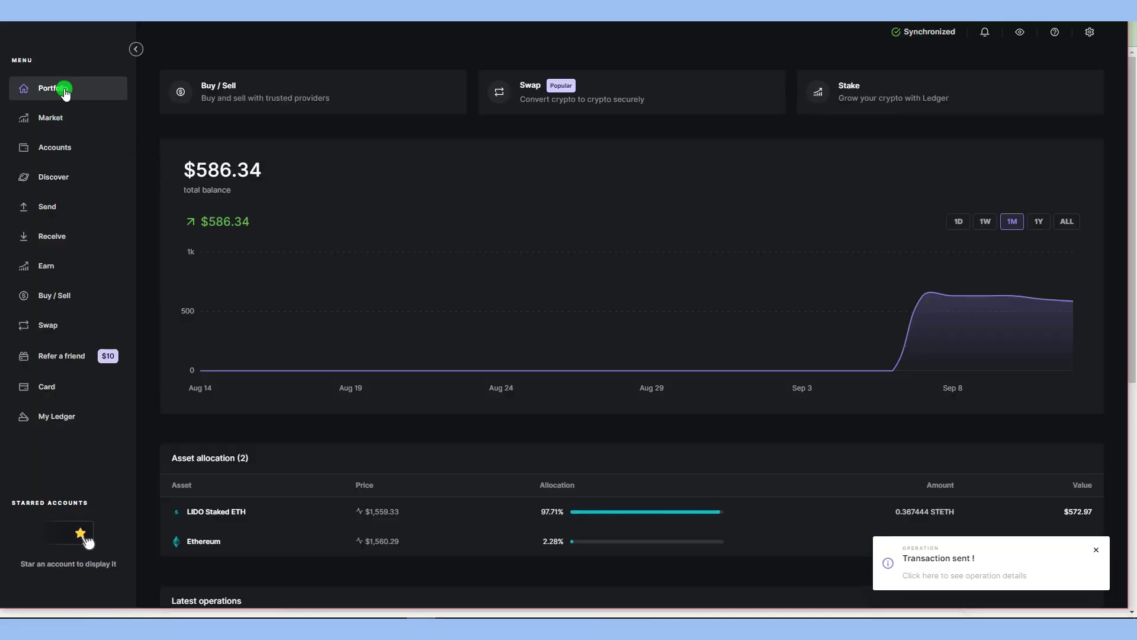
{"action": "scroll", "coordinate": [1129, 221], "scroll_direction": "down", "scroll_amount": 1}
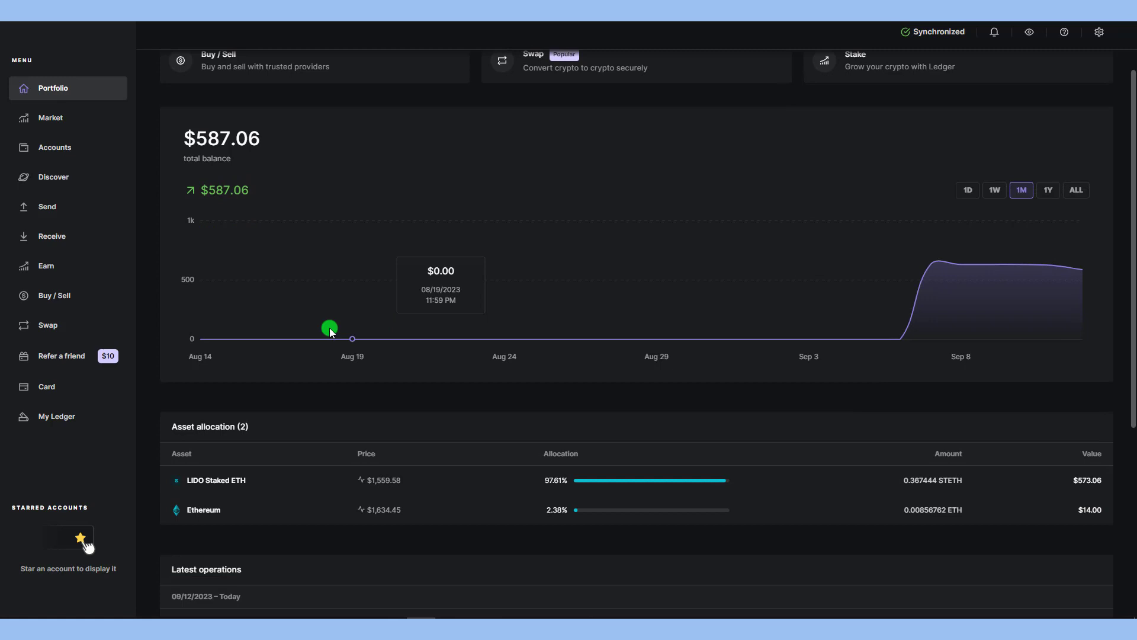
{"action": "left_click_drag", "start_coordinate": [1133, 174], "coordinate": [1134, 296]}
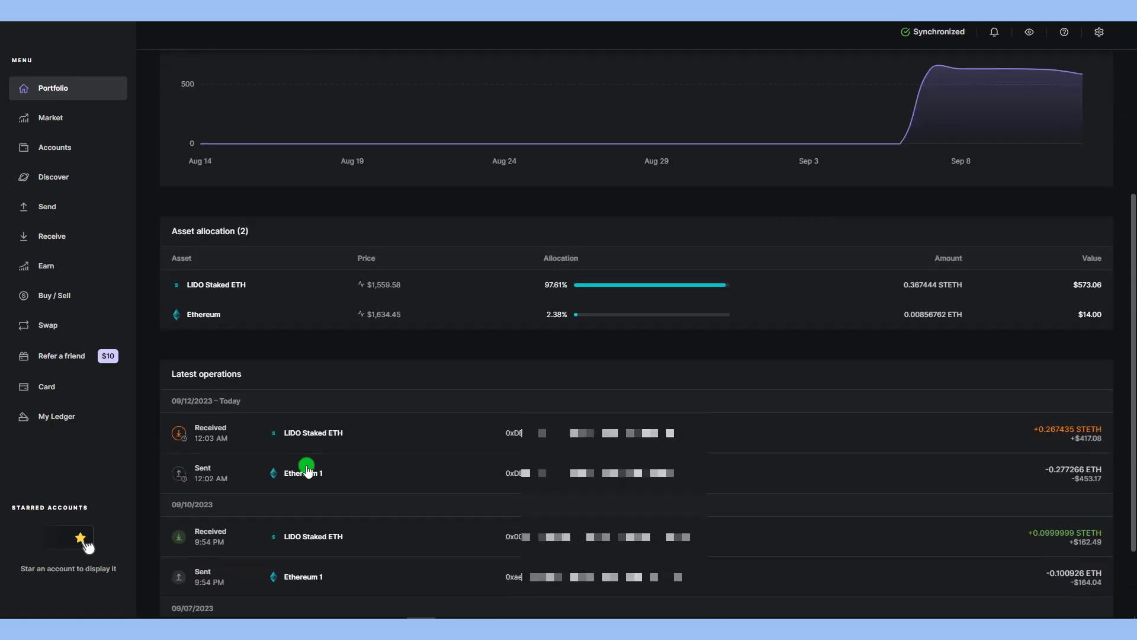
{"action": "left_click", "coordinate": [233, 286]}
{"action": "scroll", "coordinate": [459, 472], "scroll_direction": "down", "scroll_amount": 2}
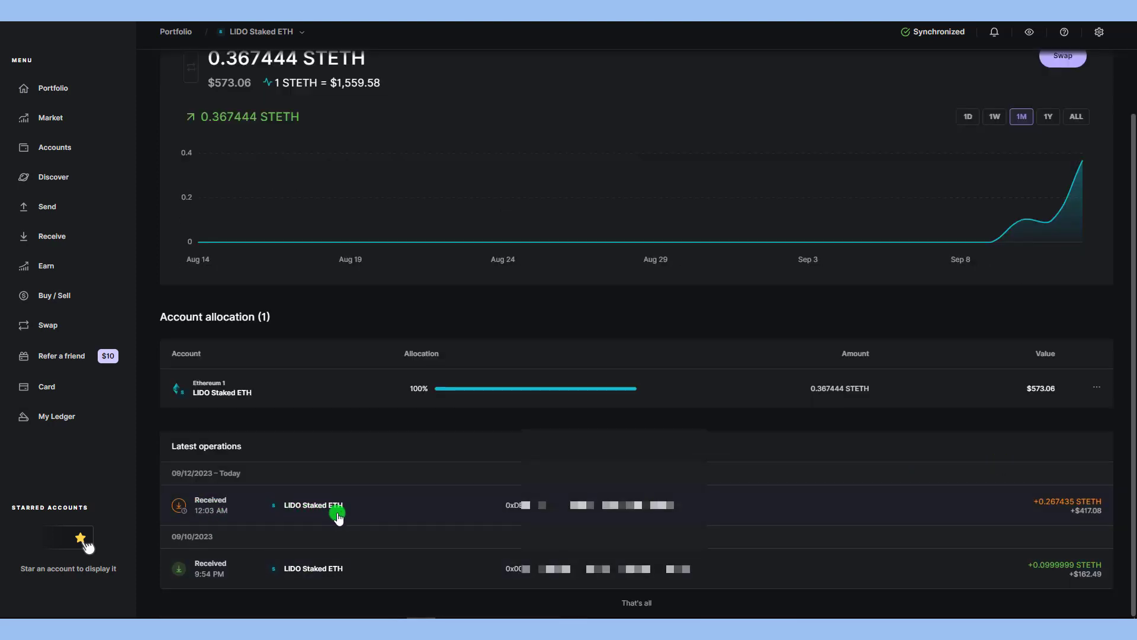
{"action": "left_click", "coordinate": [53, 177]}
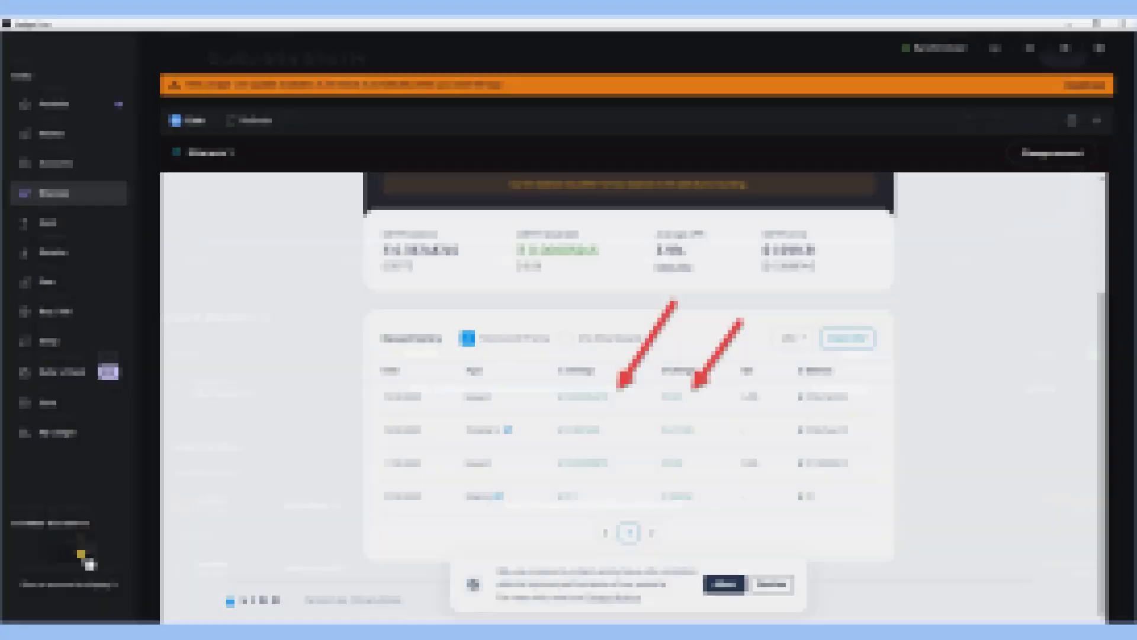